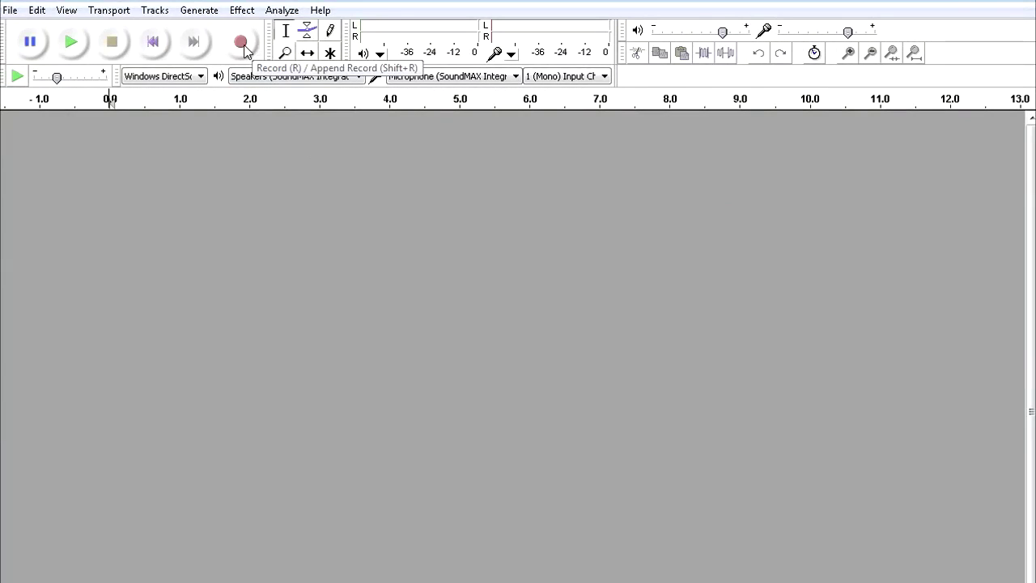
Record a roughly four-second mono voice clip and play back its first second.
{"action": "left_click", "coordinate": [241, 43]}
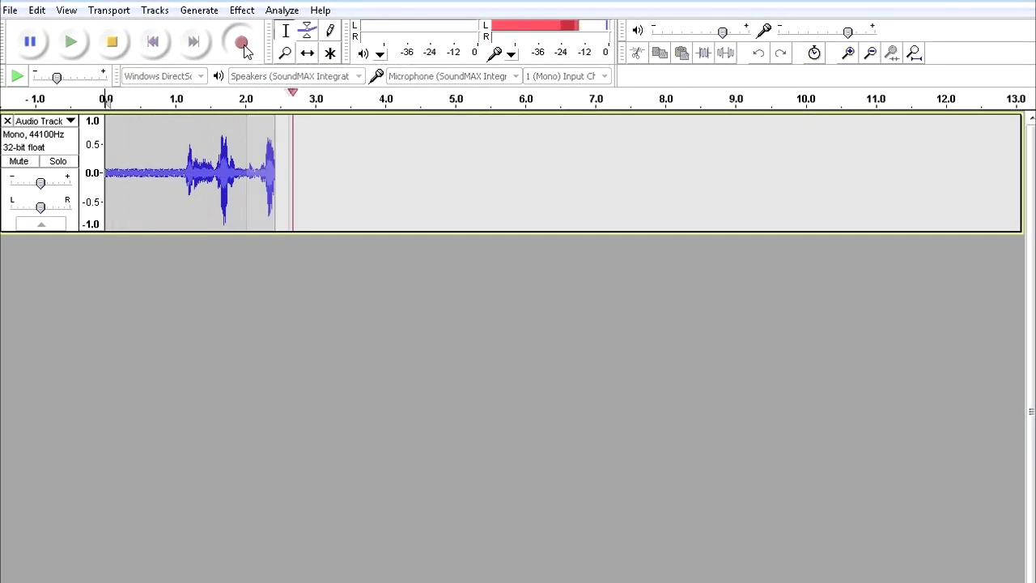
{"action": "left_click", "coordinate": [112, 43]}
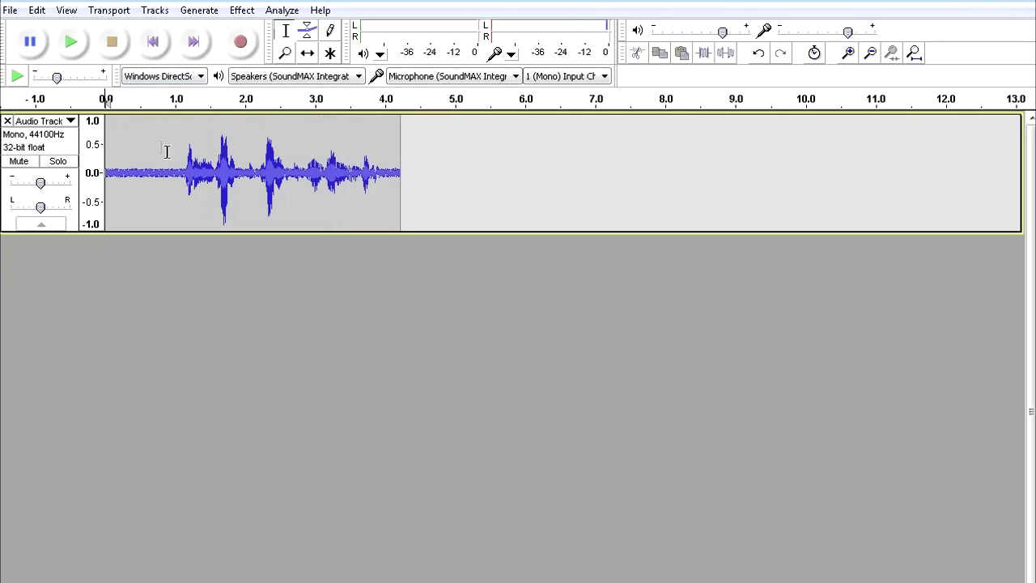
{"action": "left_click_drag", "start_coordinate": [176, 159], "coordinate": [105, 166]}
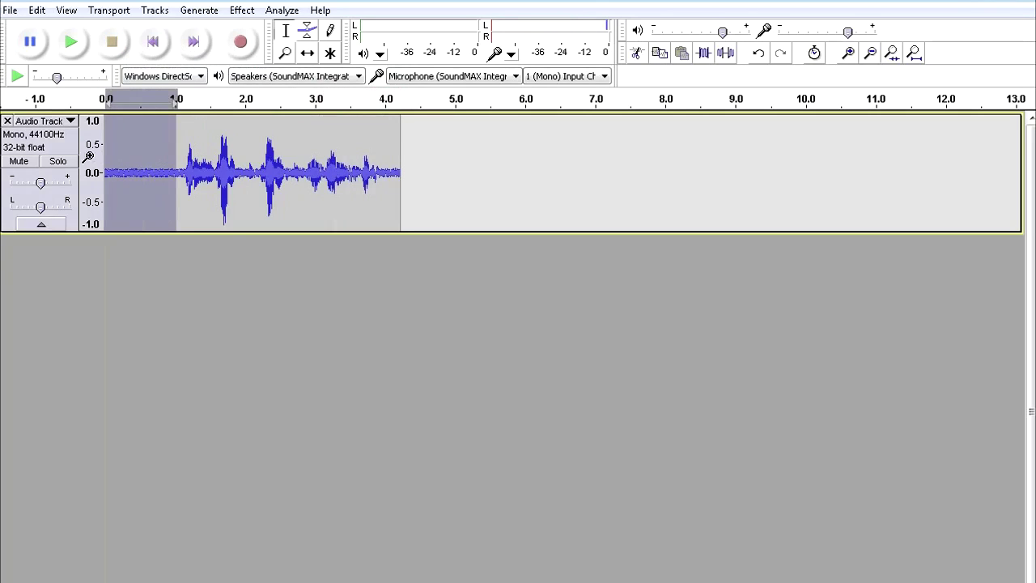
{"action": "left_click", "coordinate": [79, 42]}
Raise the track gain and replay the first second to hear the hum.
{"action": "mouse_move", "coordinate": [45, 186]}
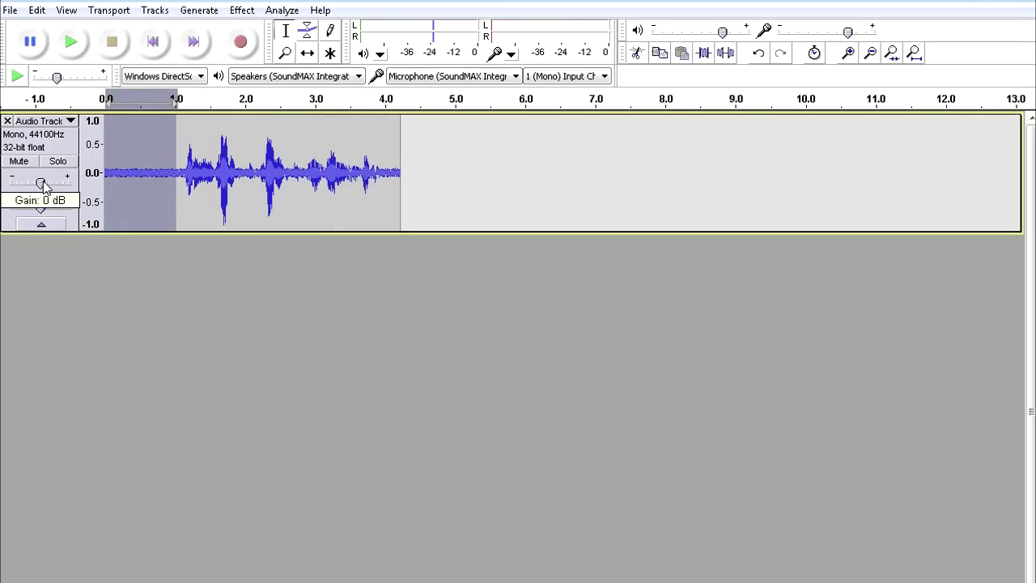
{"action": "left_click_drag", "start_coordinate": [40, 185], "coordinate": [55, 184]}
{"action": "left_click", "coordinate": [70, 42]}
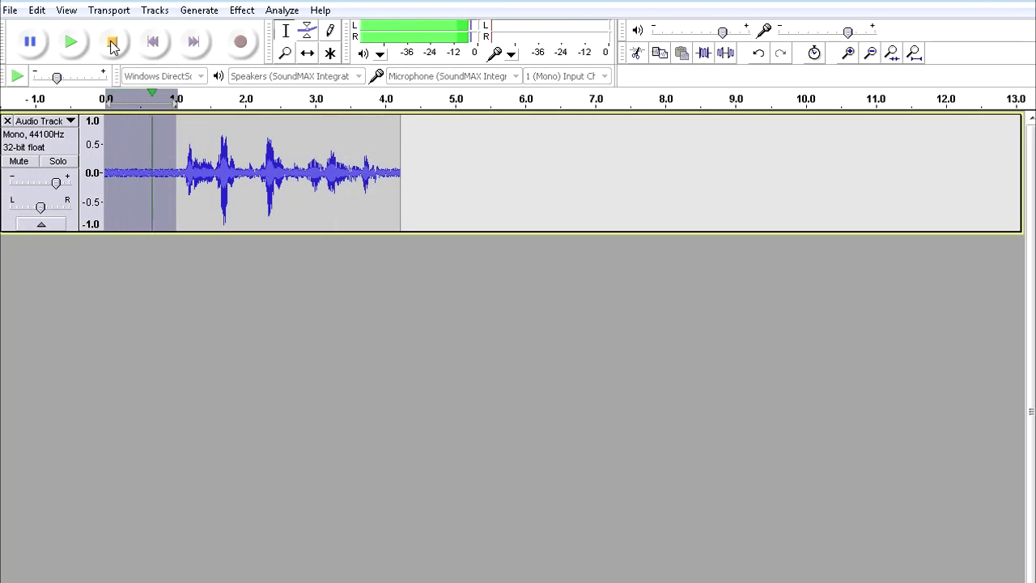
{"action": "left_click", "coordinate": [71, 42]}
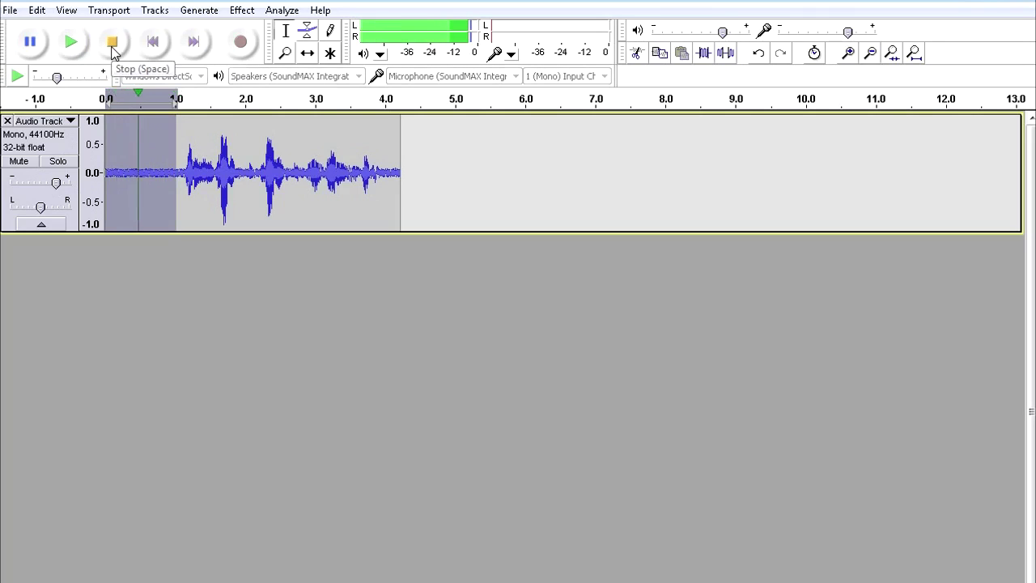
Reset the track gain to 0 dB and select the whole recording.
{"action": "double_click", "coordinate": [56, 183]}
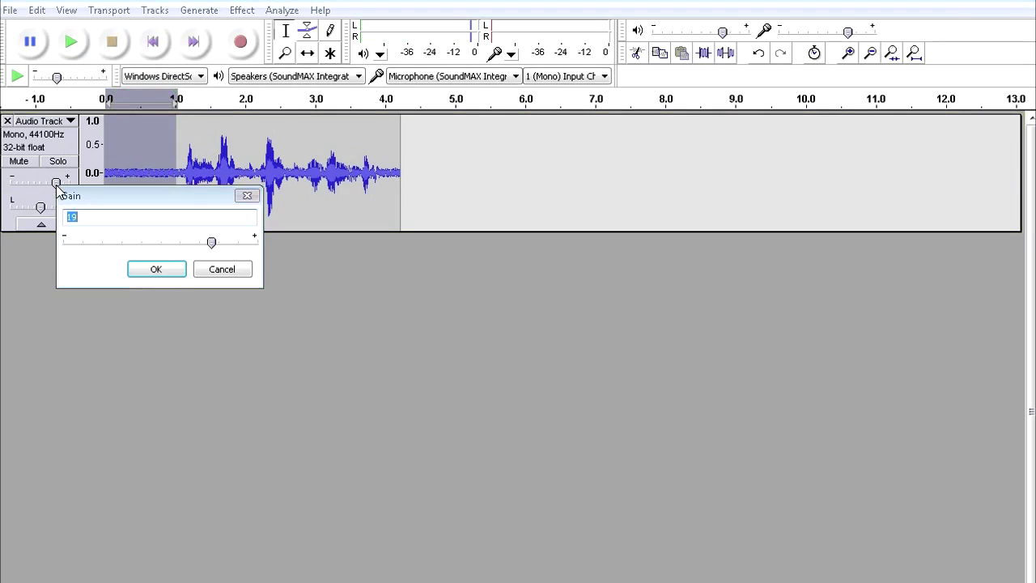
{"action": "type", "text": "0"}
{"action": "key", "text": "Return"}
{"action": "left_click", "coordinate": [180, 243]}
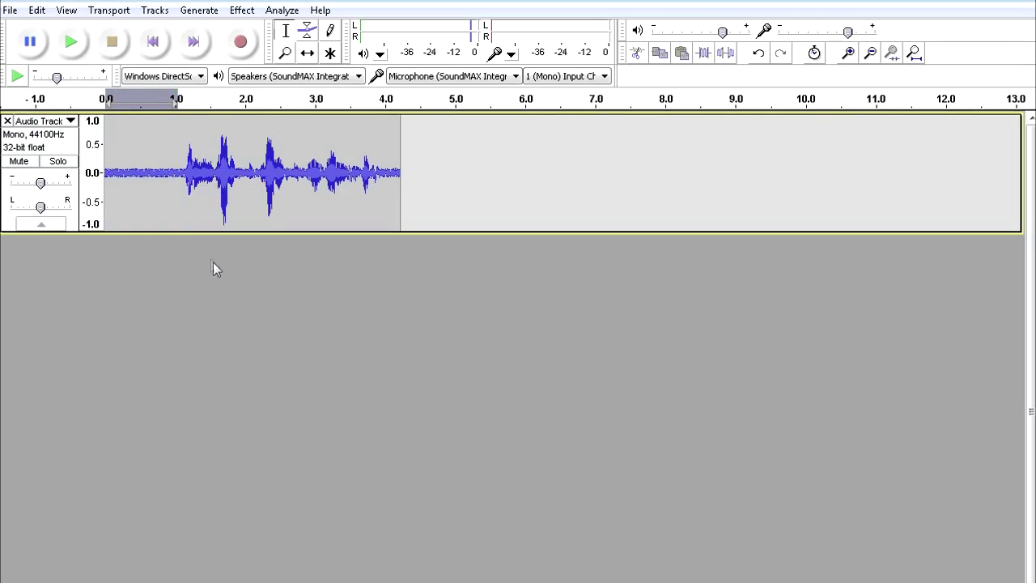
{"action": "left_click", "coordinate": [66, 151]}
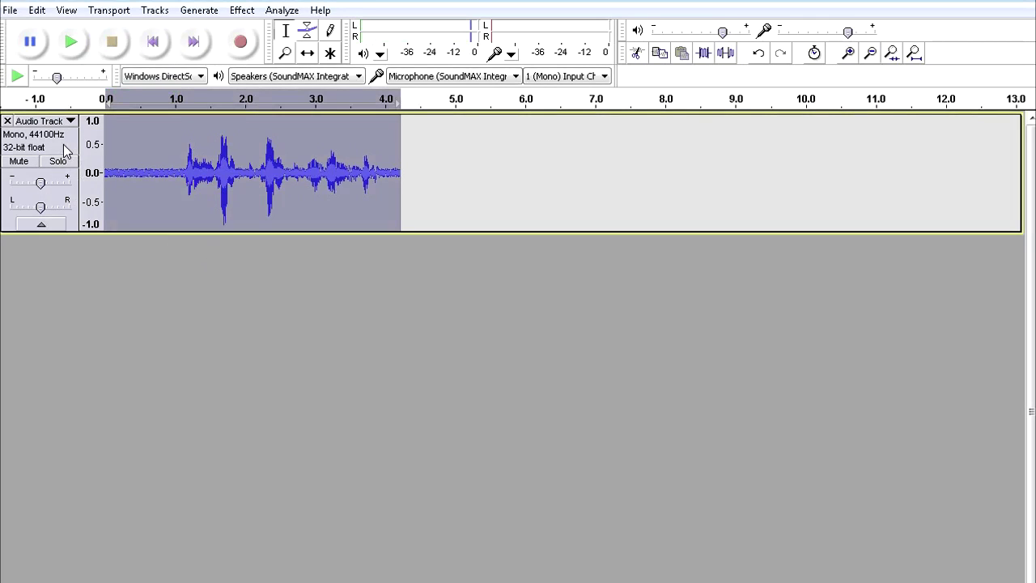
{"action": "left_click", "coordinate": [242, 9]}
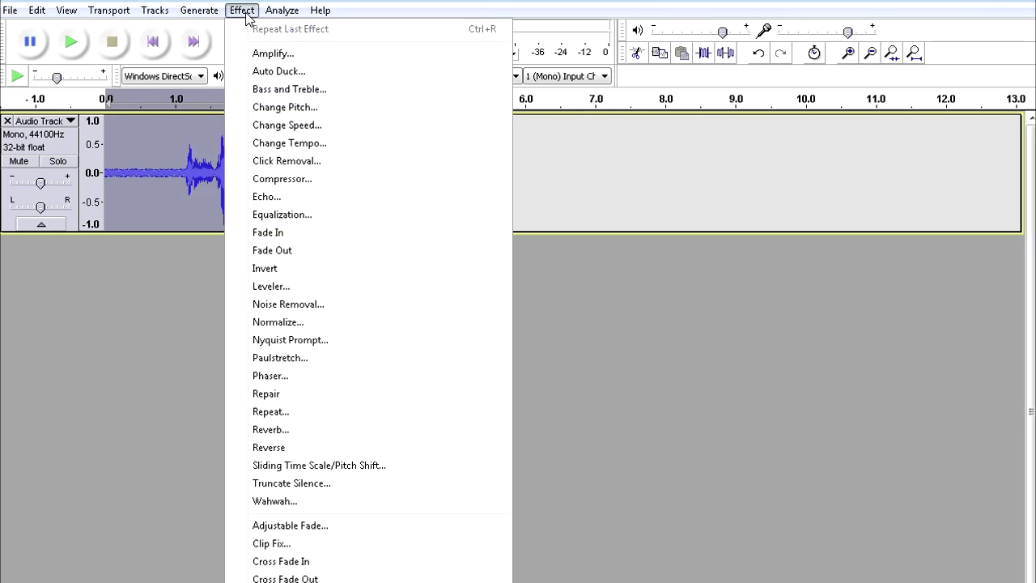
Open Equalization for the whole clip and flatten its curve to a 0 dB line.
{"action": "left_click", "coordinate": [288, 217]}
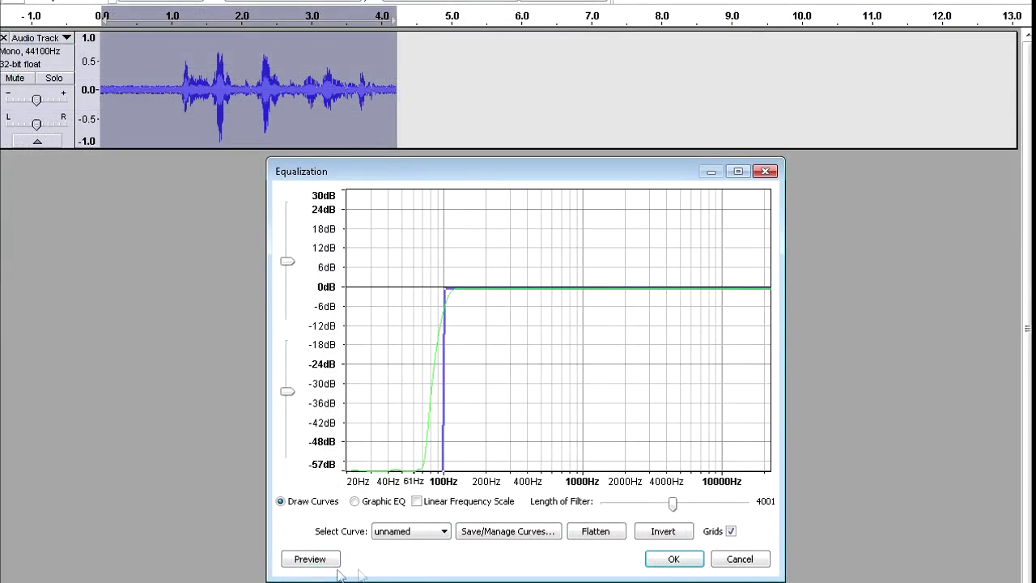
{"action": "left_click", "coordinate": [591, 534]}
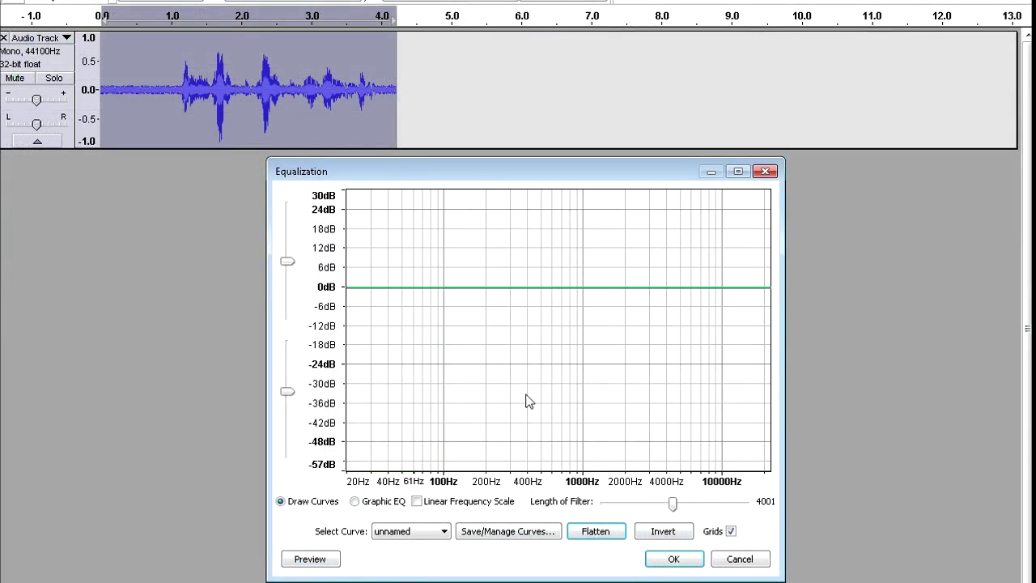
{"action": "left_click", "coordinate": [301, 509]}
{"action": "left_click", "coordinate": [594, 531]}
Pull the curve below 100 Hz down to -57 dB, set filter length 7625, and apply.
{"action": "left_click", "coordinate": [440, 288]}
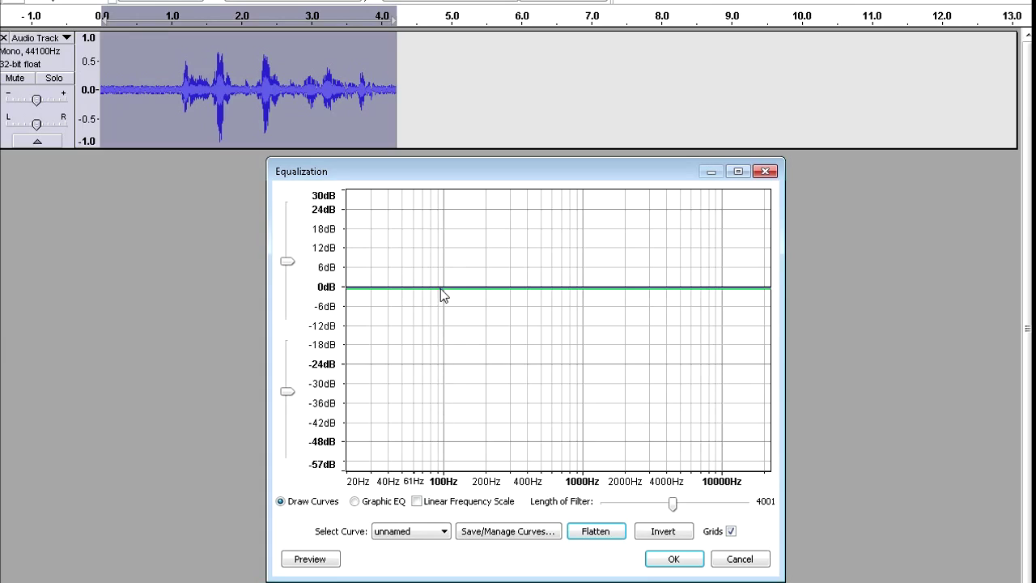
{"action": "mouse_move", "coordinate": [440, 288]}
{"action": "left_mouse_down"}
{"action": "mouse_move", "coordinate": [442, 300]}
{"action": "mouse_move", "coordinate": [427, 299]}
{"action": "mouse_move", "coordinate": [443, 491]}
{"action": "mouse_move", "coordinate": [435, 337]}
{"action": "mouse_move", "coordinate": [443, 476]}
{"action": "left_mouse_up"}
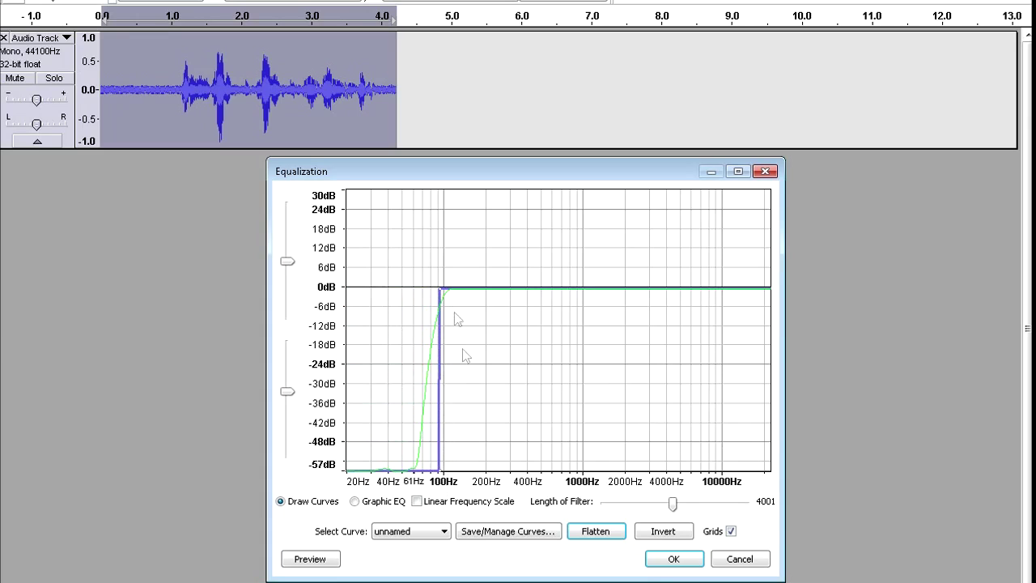
{"action": "left_click_drag", "start_coordinate": [672, 503], "coordinate": [737, 505]}
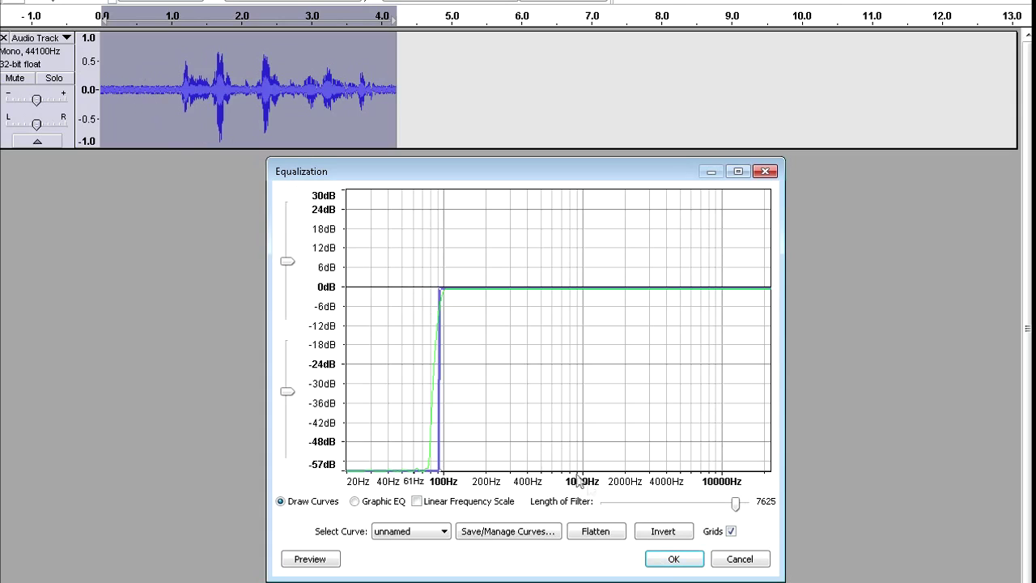
{"action": "left_click", "coordinate": [674, 558]}
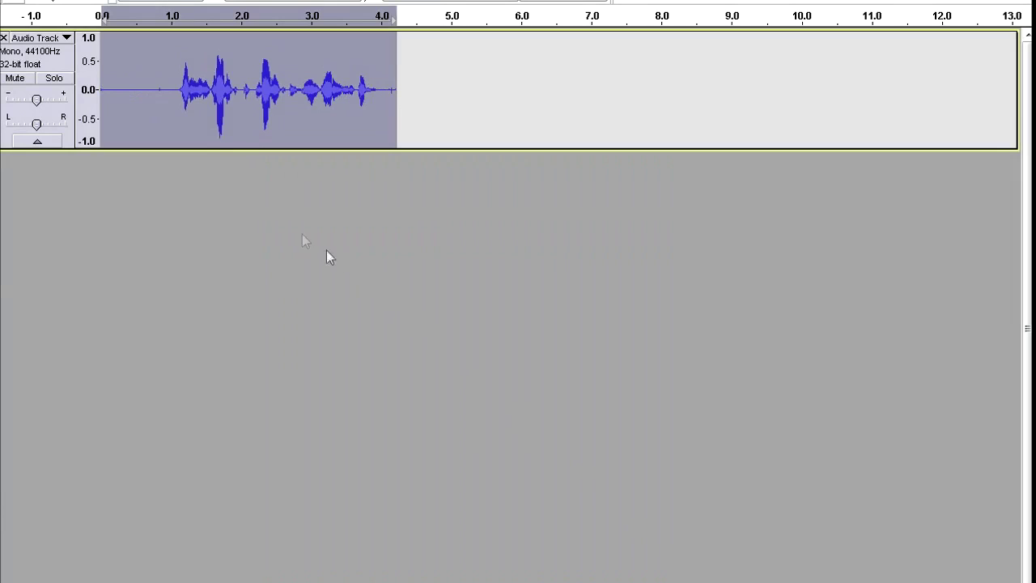
{"action": "left_click", "coordinate": [159, 97]}
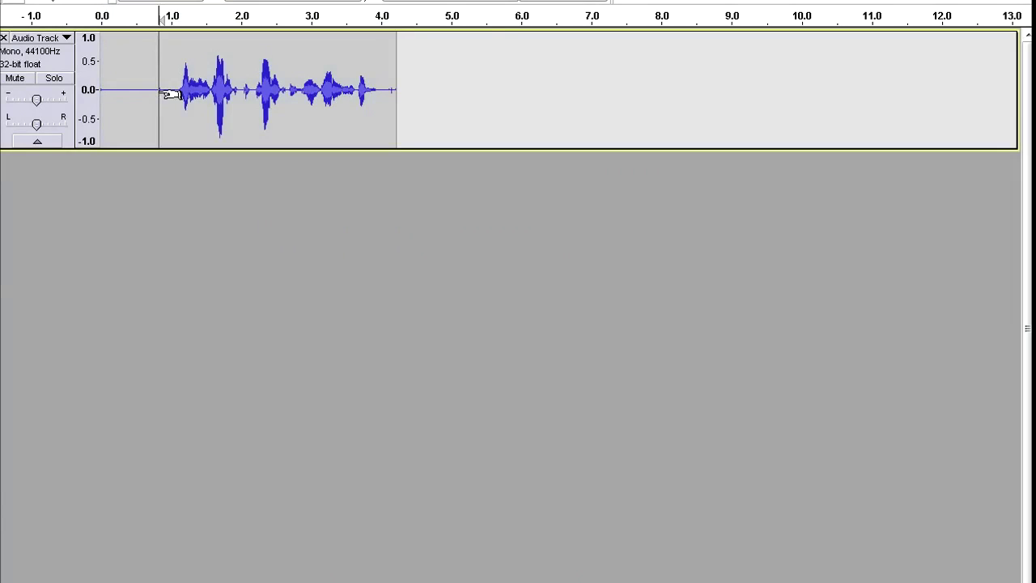
{"action": "key", "text": "Home"}
{"action": "key", "text": "space"}
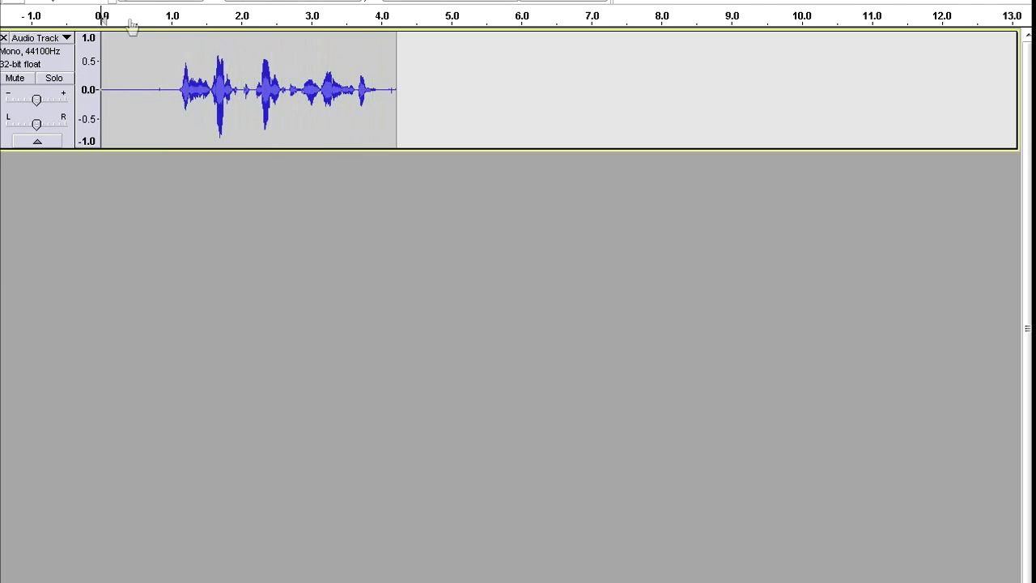
{"action": "key", "text": "ctrl+a"}
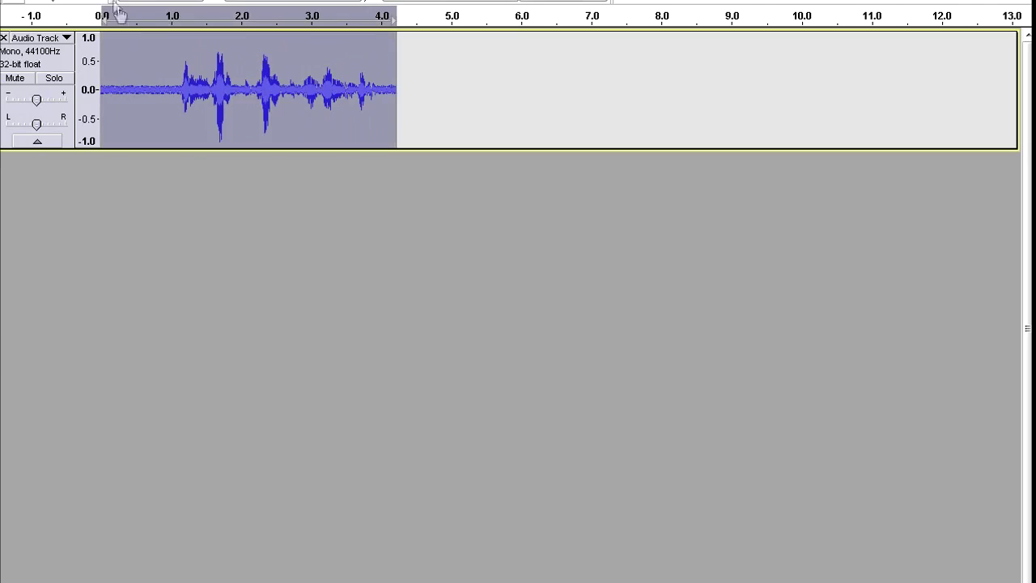
{"action": "key", "text": "space"}
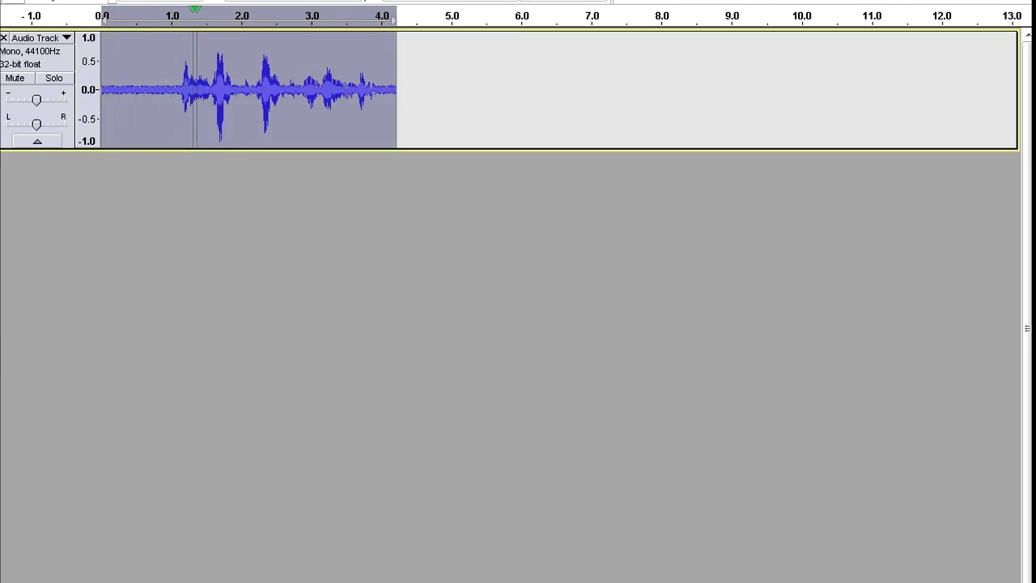
{"action": "key", "text": "alt+e"}
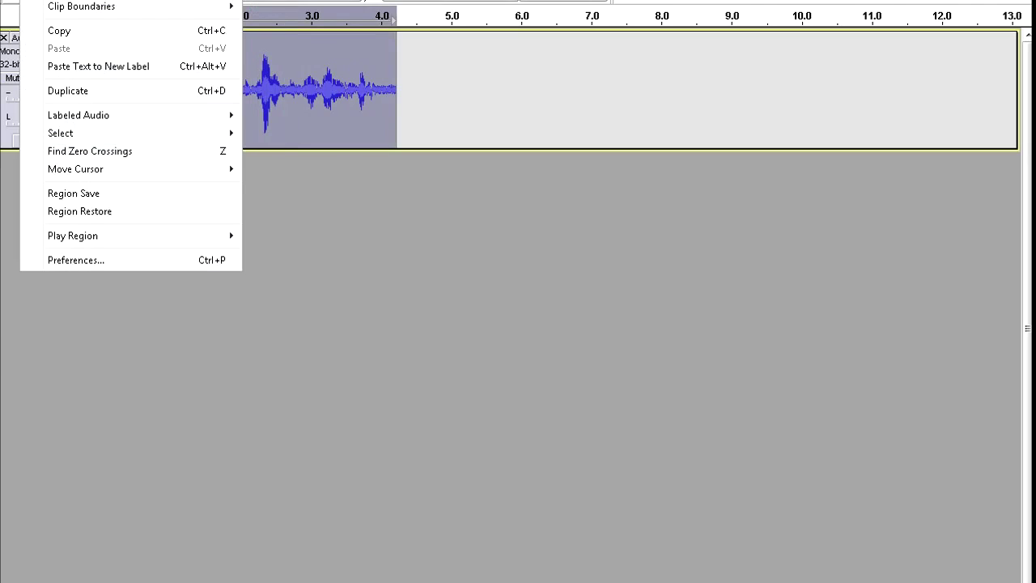
{"action": "left_click", "coordinate": [159, 89]}
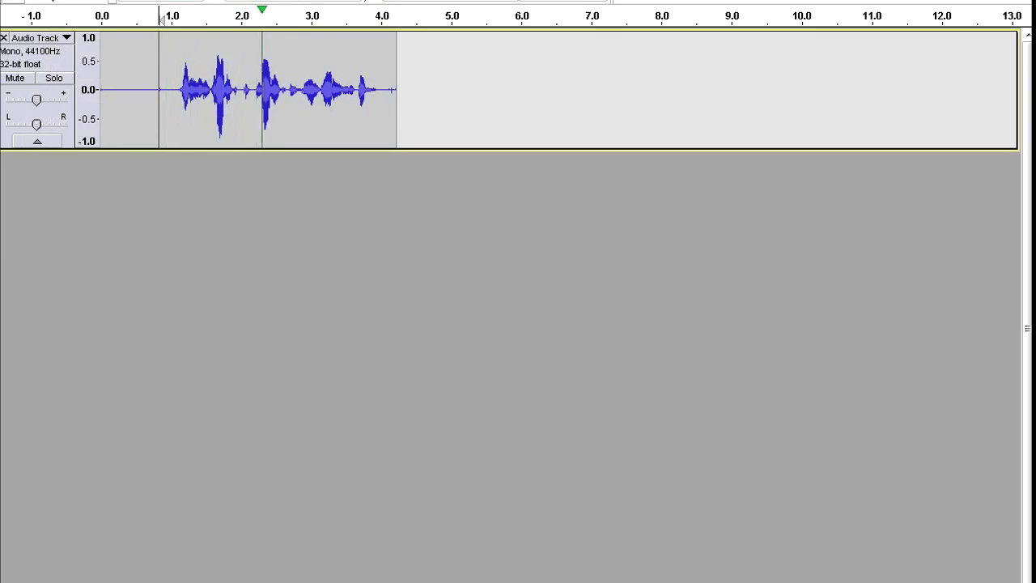
{"action": "key", "text": "space"}
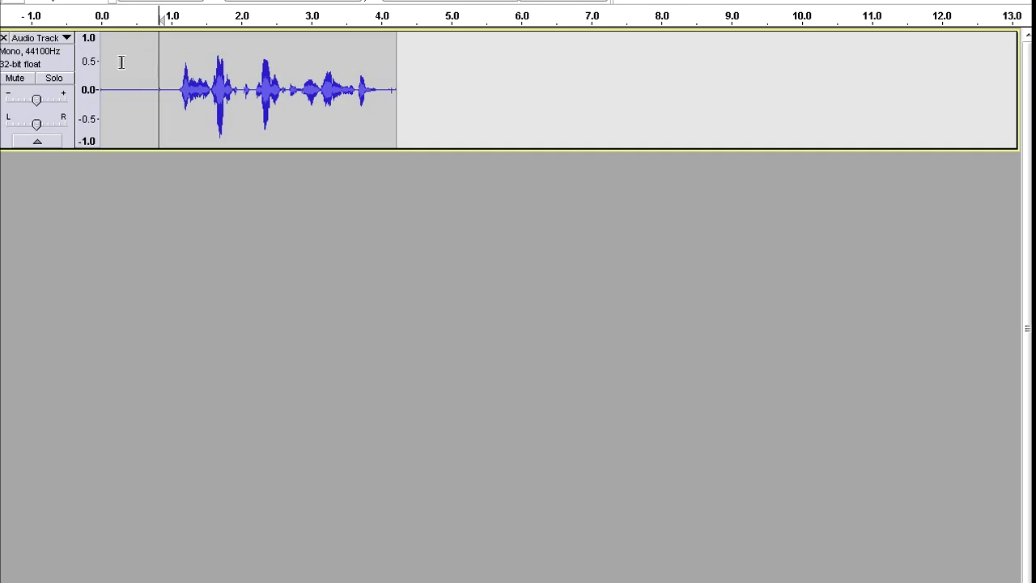
{"action": "left_click", "coordinate": [56, 62]}
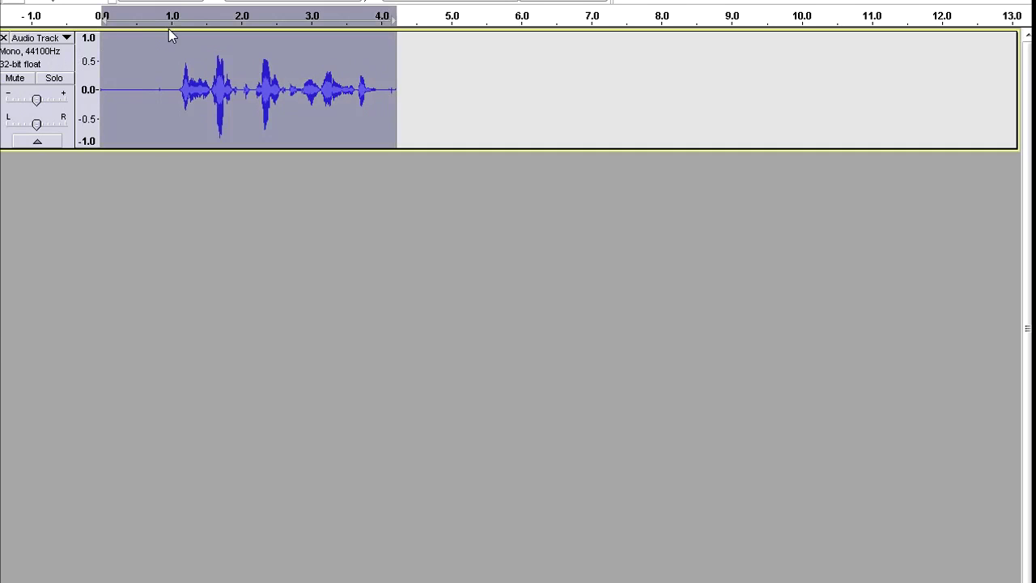